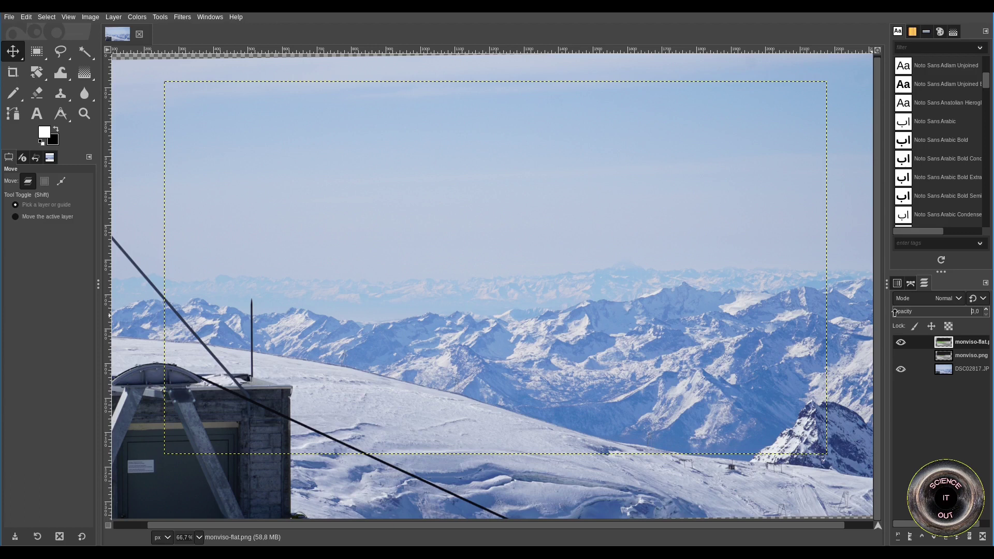
# Fade monviso-flat.png faintly in, then raise monviso.png opacity to about 68 over the Alps photo.
pyautogui.moveTo(896, 313)
pyautogui.mouseDown()
pyautogui.moveTo(991, 324)
pyautogui.moveTo(880, 312)
pyautogui.moveTo(988, 331)
pyautogui.moveTo(949, 311)
pyautogui.moveTo(885, 317)
pyautogui.mouseUp()
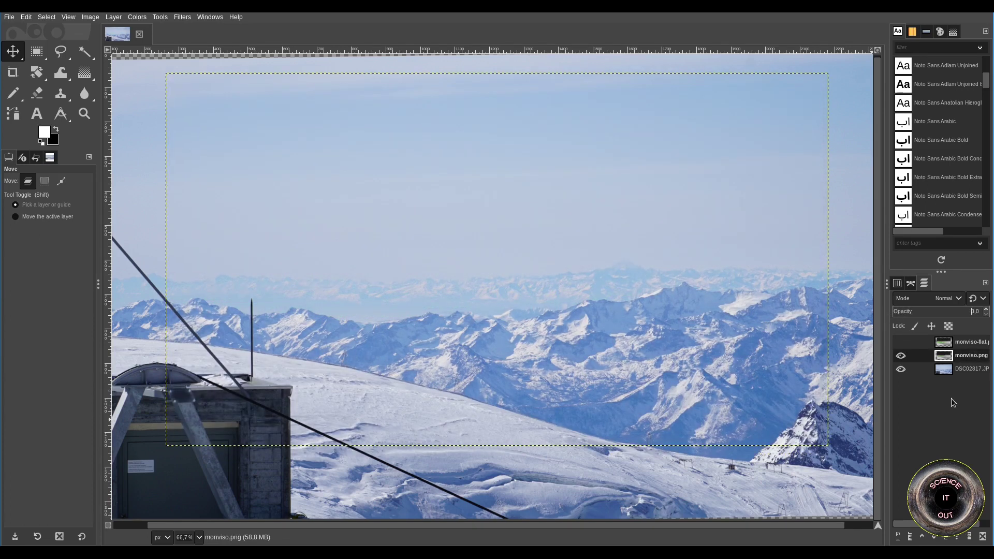
pyautogui.moveTo(894, 311)
pyautogui.mouseDown()
pyautogui.moveTo(989, 315)
pyautogui.moveTo(898, 315)
pyautogui.moveTo(934, 321)
pyautogui.moveTo(985, 322)
pyautogui.moveTo(893, 311)
pyautogui.moveTo(958, 312)
pyautogui.mouseUp()
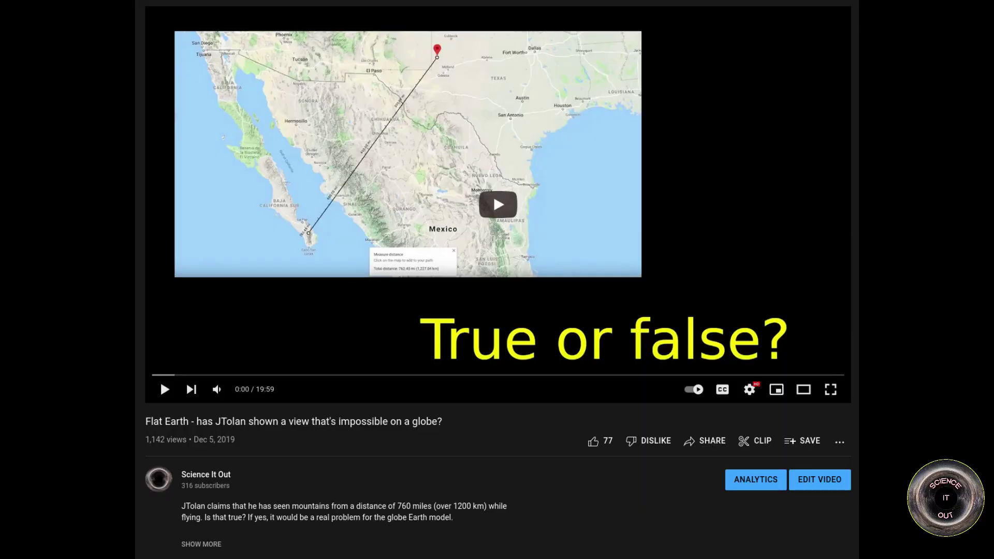